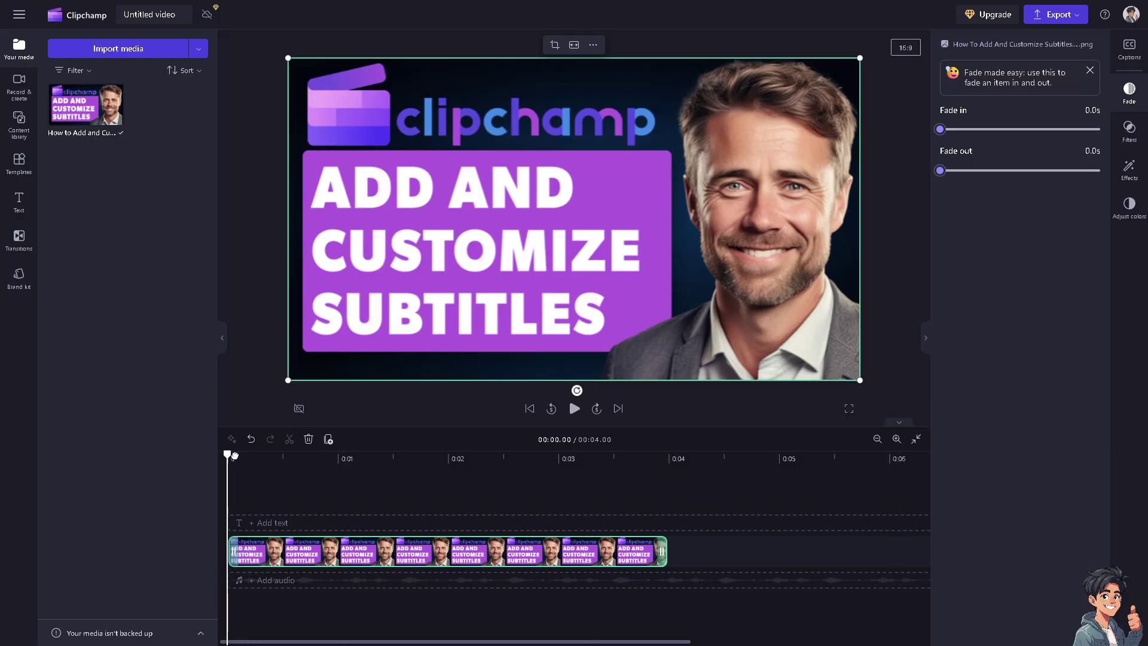
Step: Scrub back to the start and drop the 2024-06-11 recording above the thumbnail clip
drag(229, 456, 394, 461)
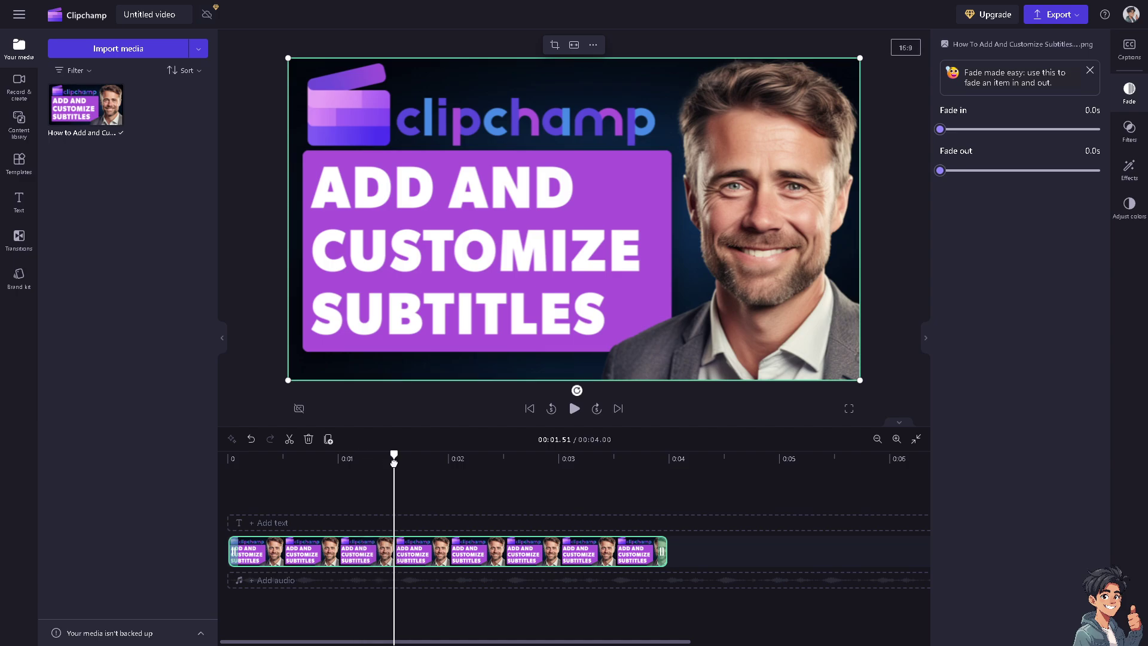
drag(394, 461, 281, 465)
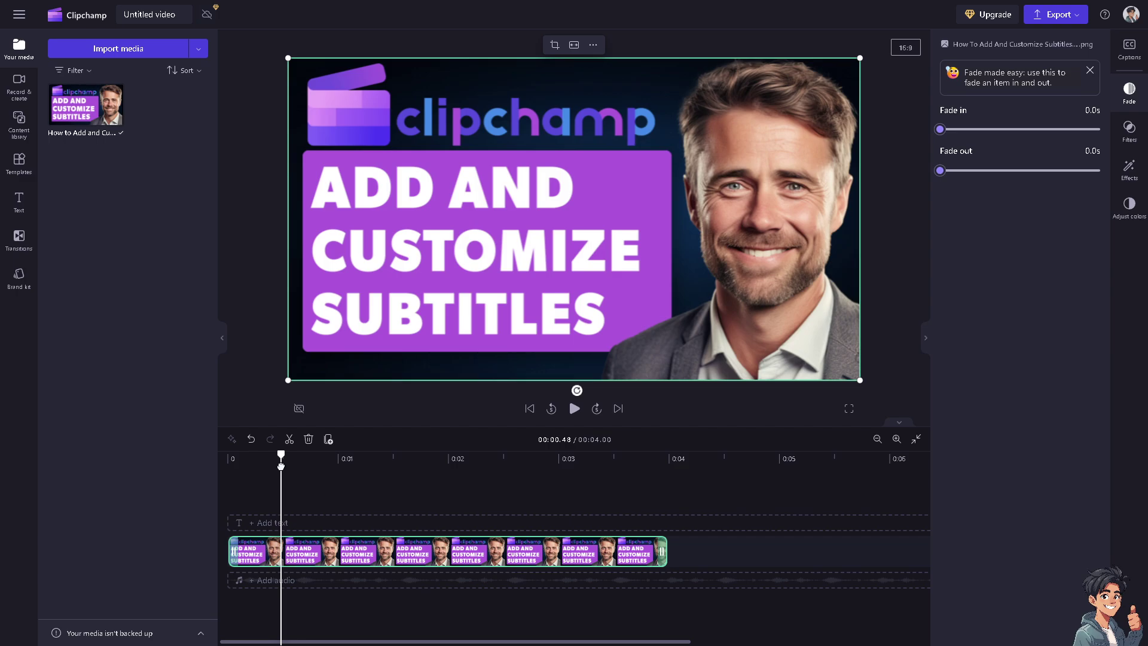
drag(281, 464, 241, 464)
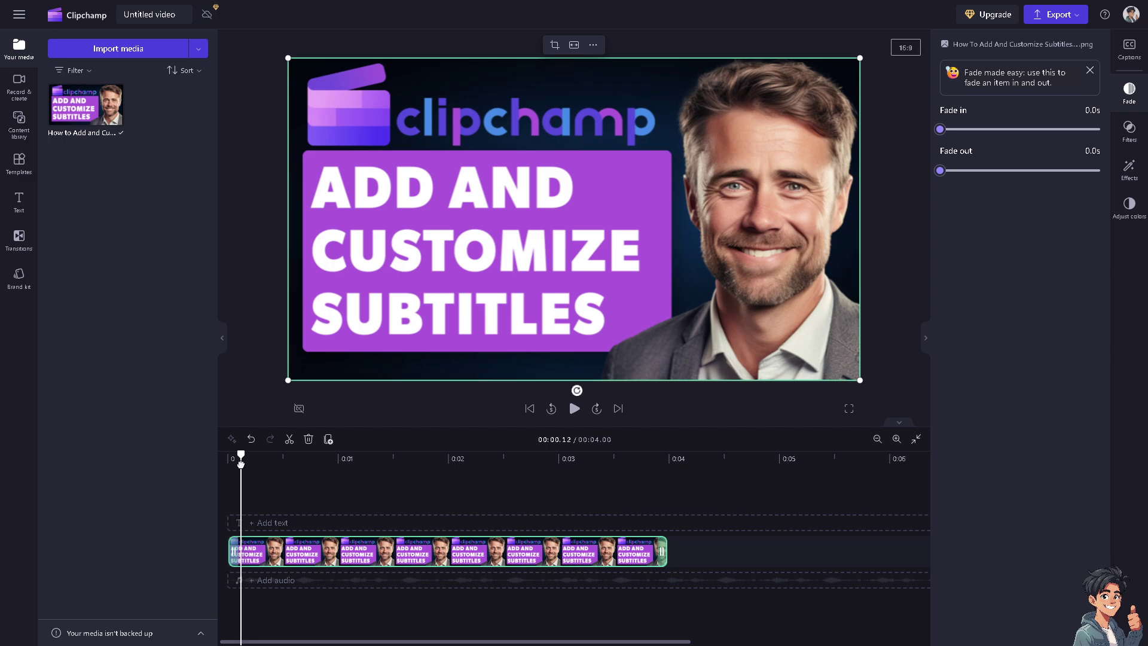
drag(241, 464, 238, 463)
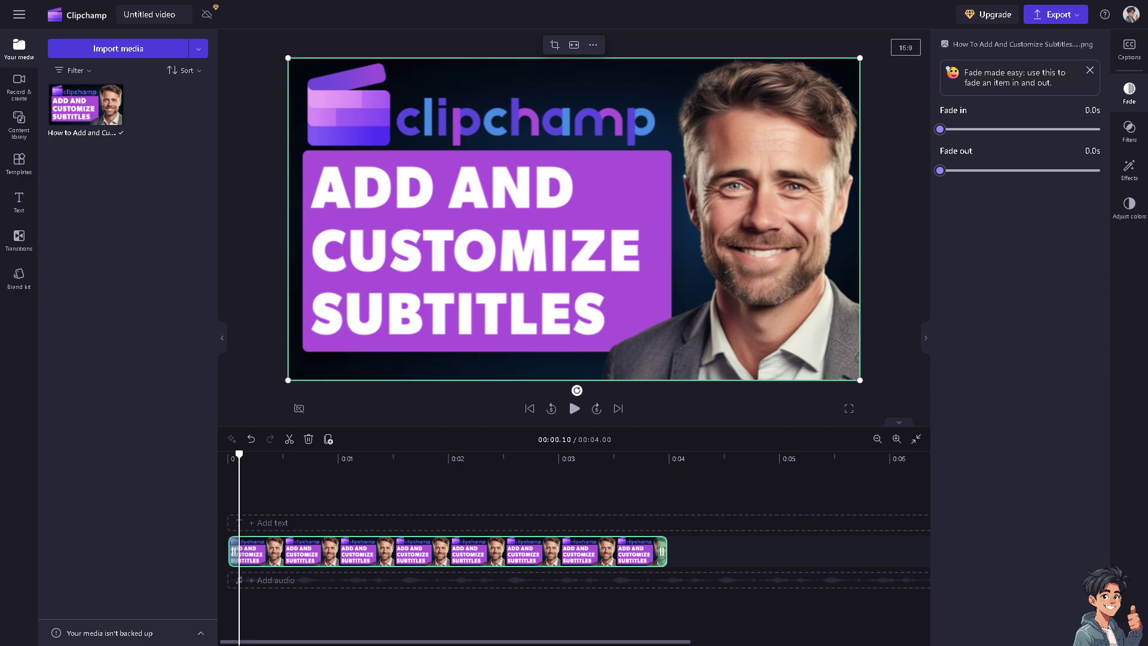
drag(1147, 296, 660, 291)
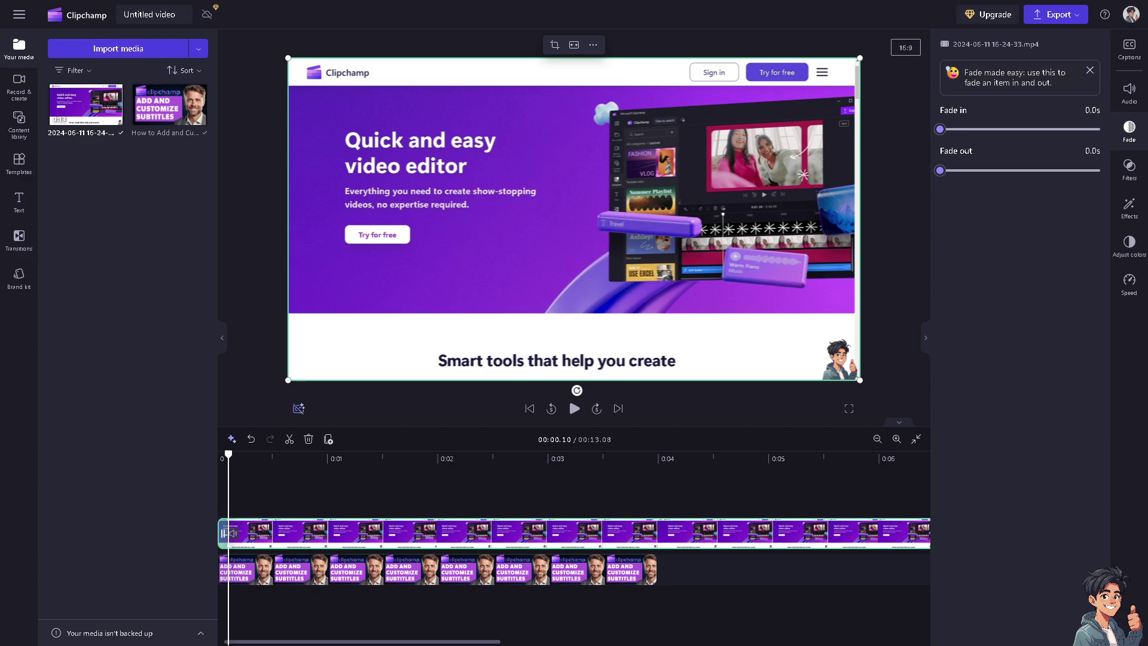
Step: Replace 'Untitled video' with the pasted subtitles-tutorial title and bring up the Captions panel
click(149, 15)
key(ctrl+v)
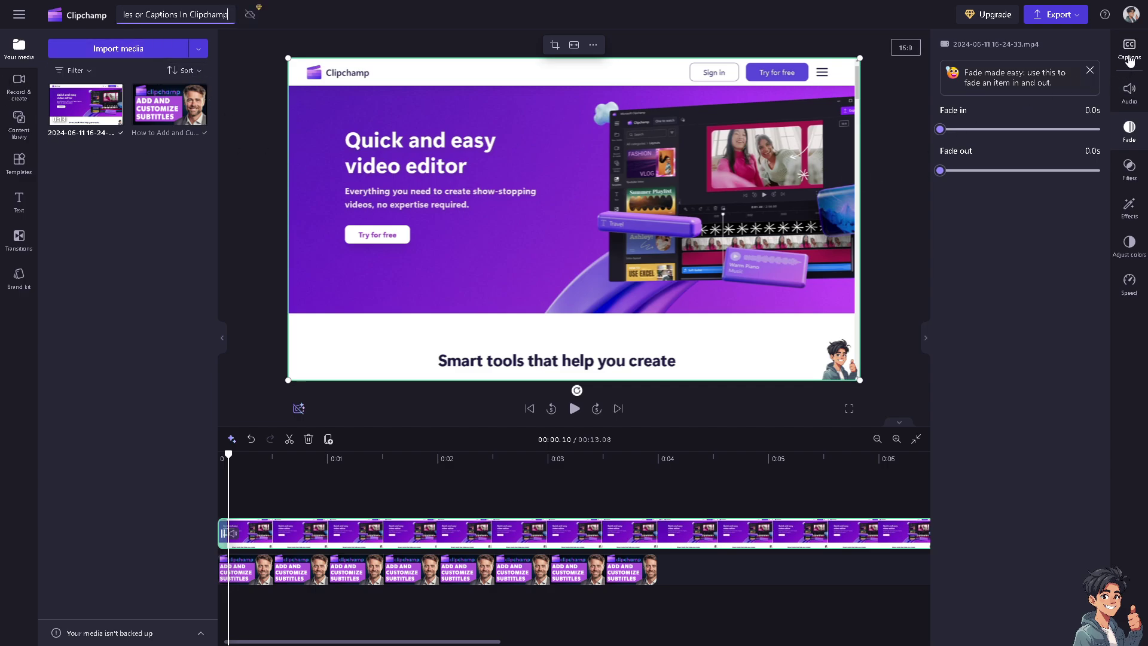
click(1130, 53)
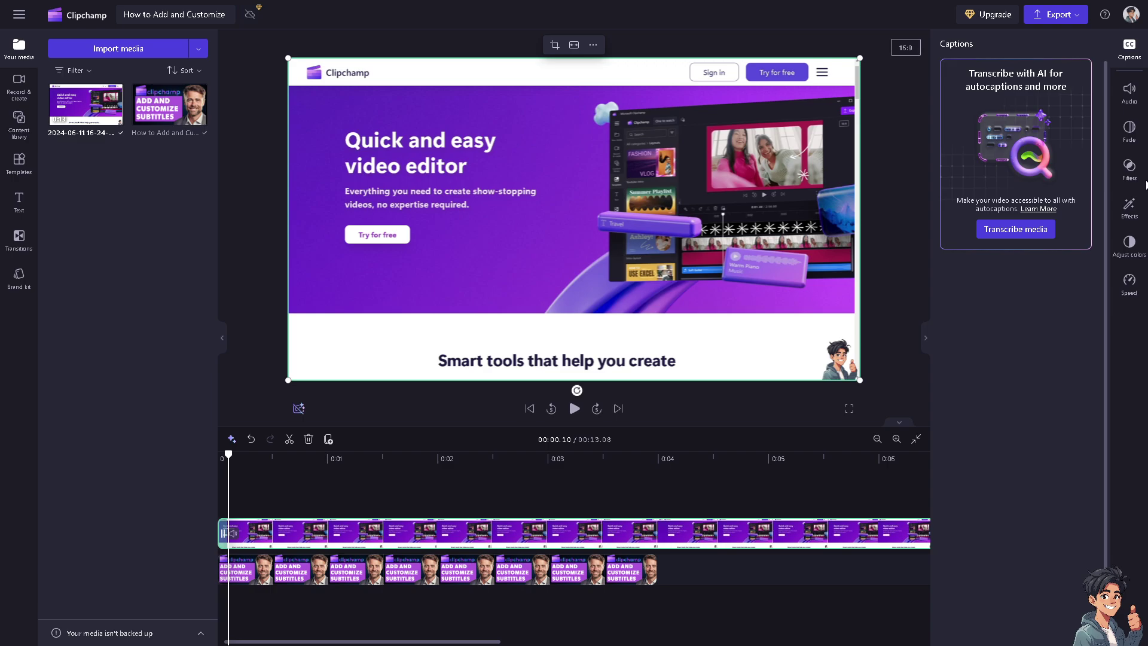
Step: Transcribe the media in English (United States) with profanity filtering enabled
click(1016, 230)
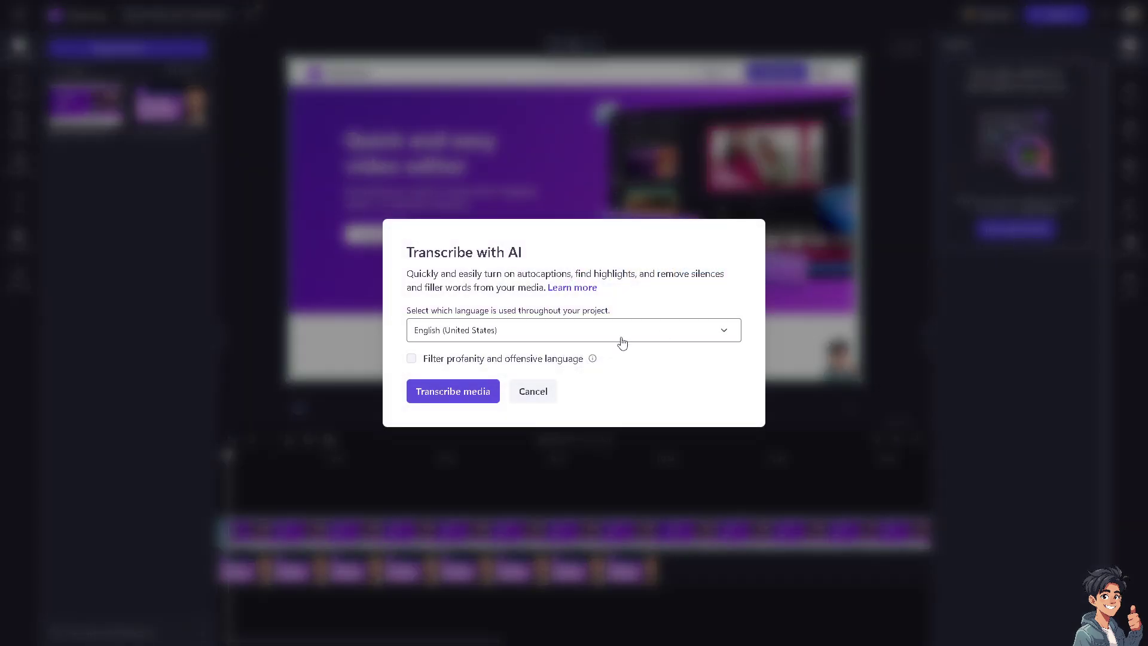
click(622, 332)
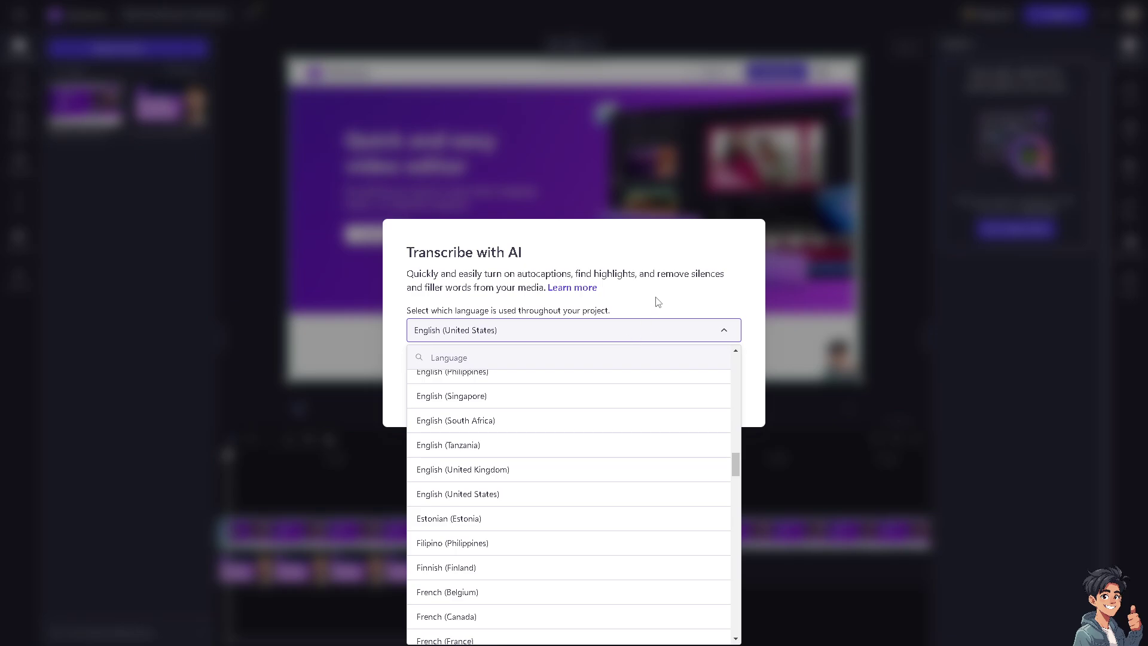
click(620, 334)
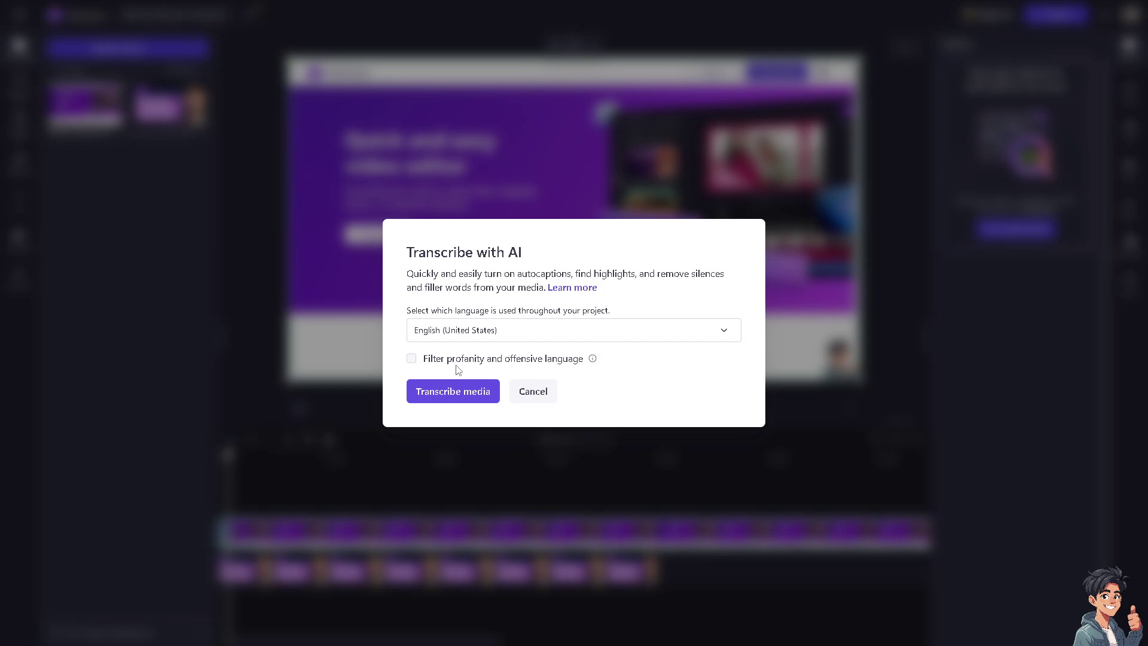
click(411, 358)
click(471, 397)
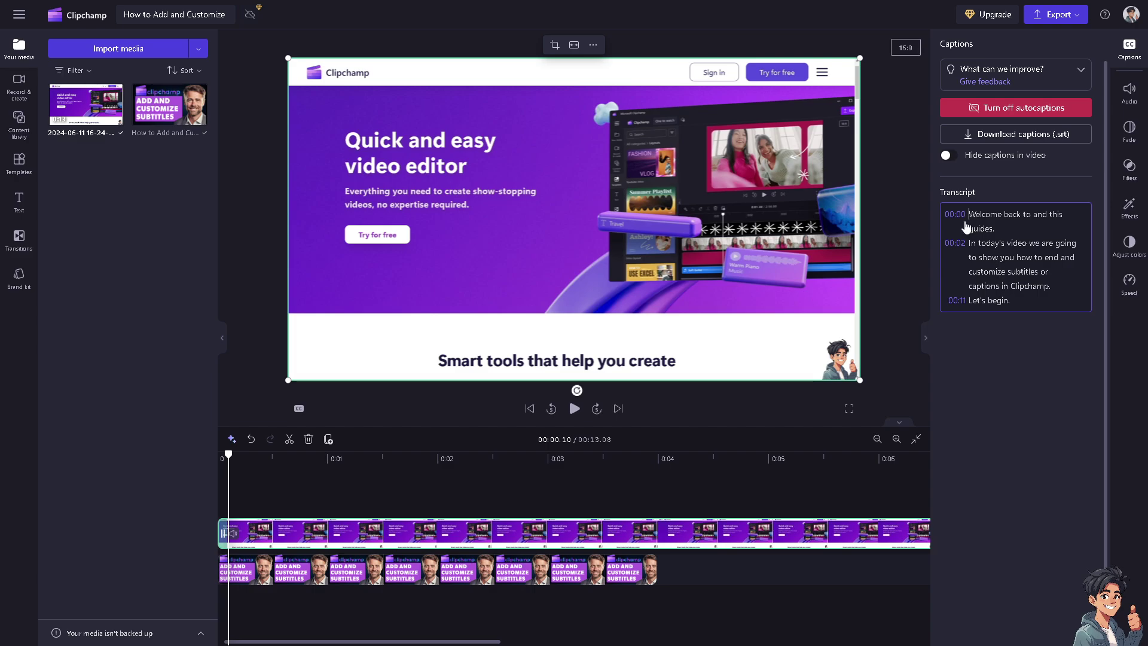
Step: Select the first transcript line, nudge its caption slightly upward, and return to the transcript
click(970, 215)
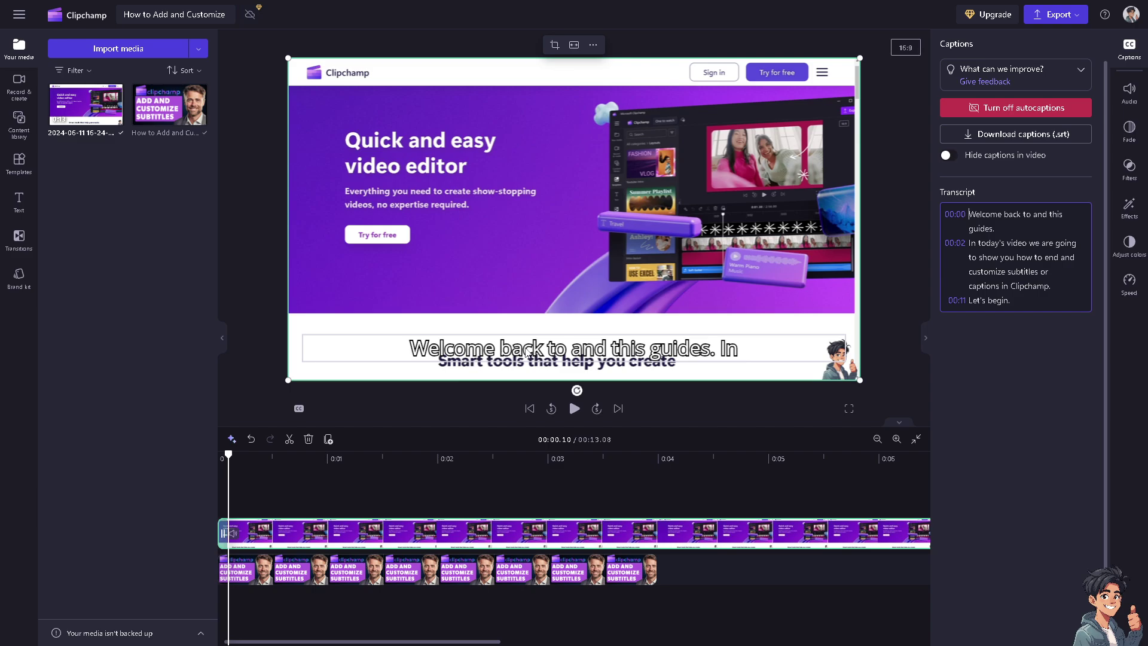
drag(575, 353, 563, 338)
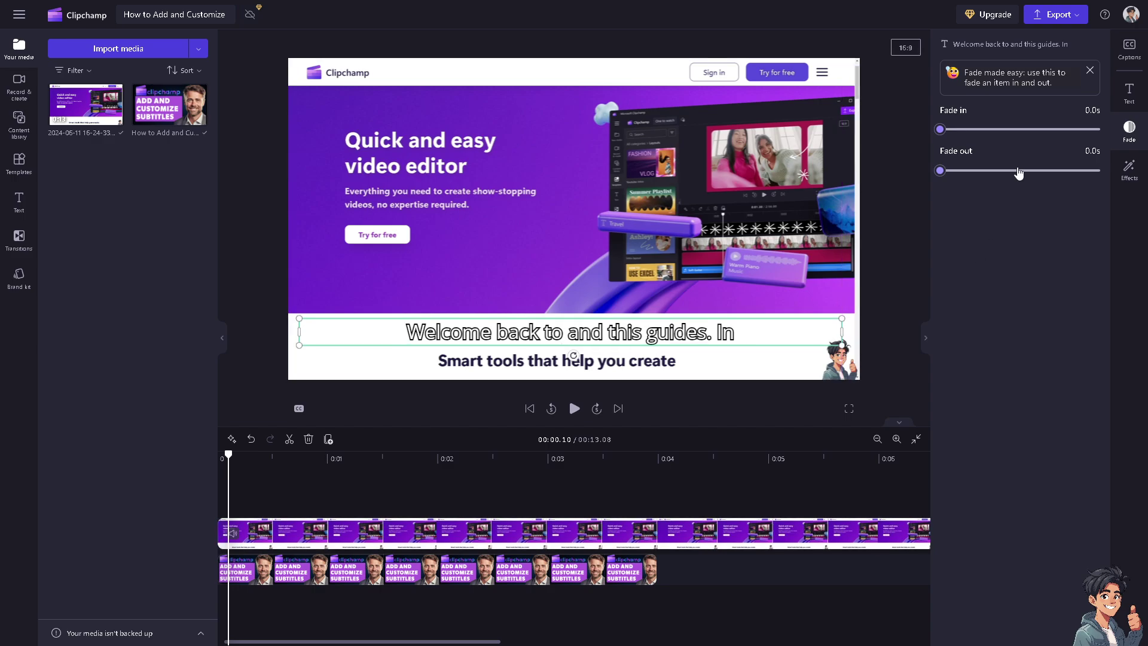
click(1131, 51)
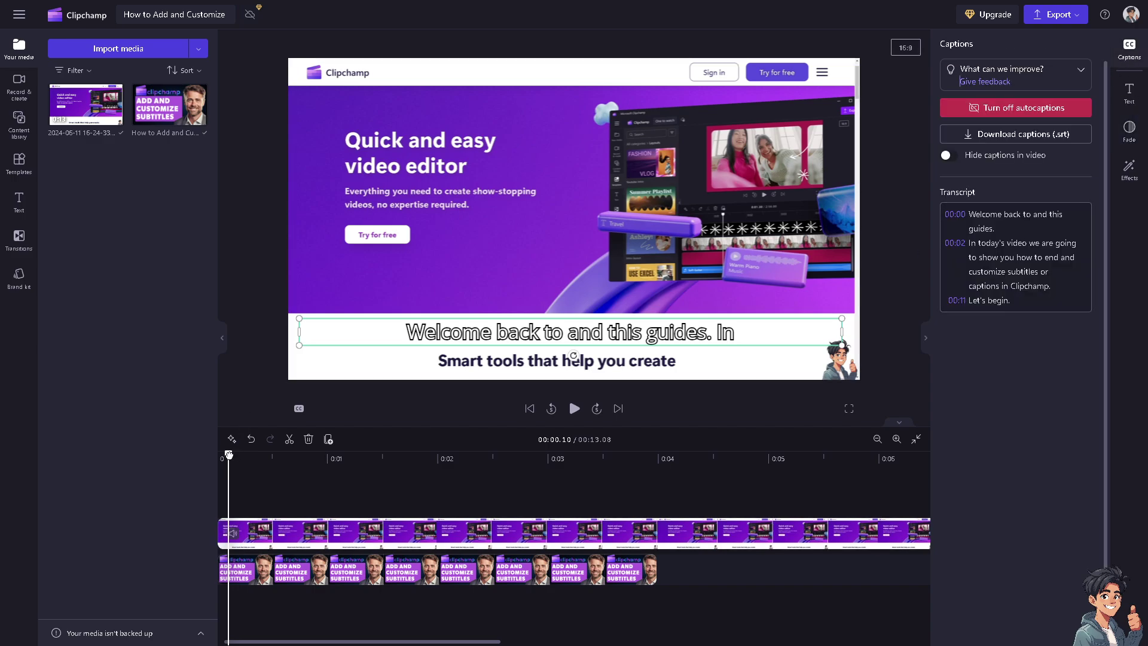
drag(229, 455, 289, 455)
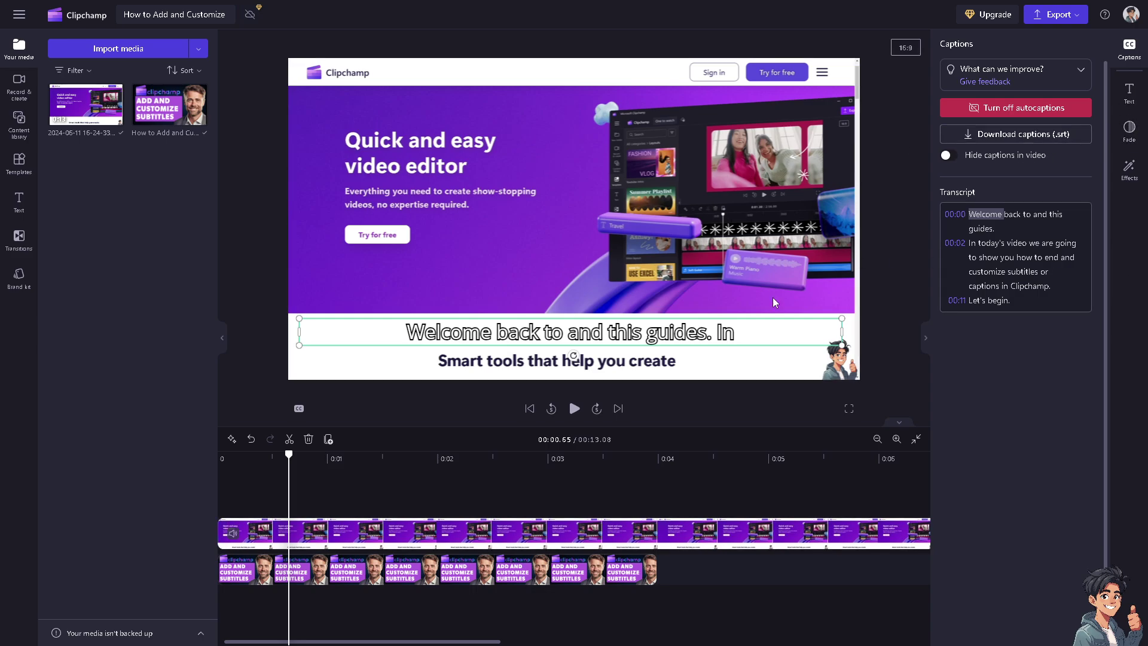
drag(288, 454, 428, 455)
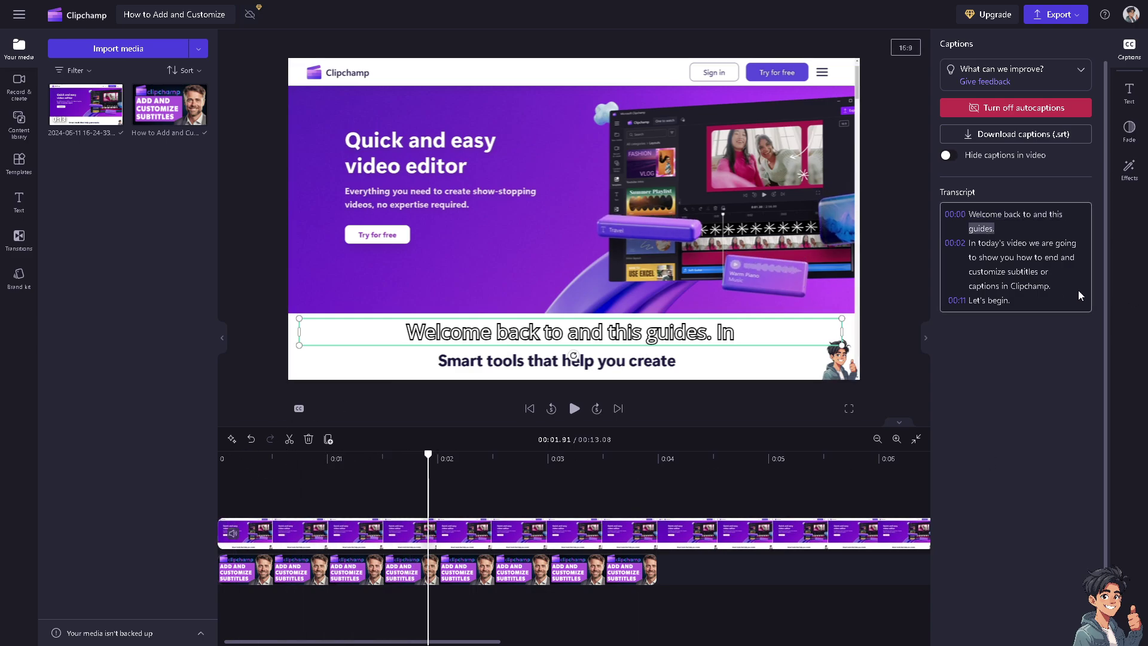
click(444, 455)
drag(472, 454, 613, 455)
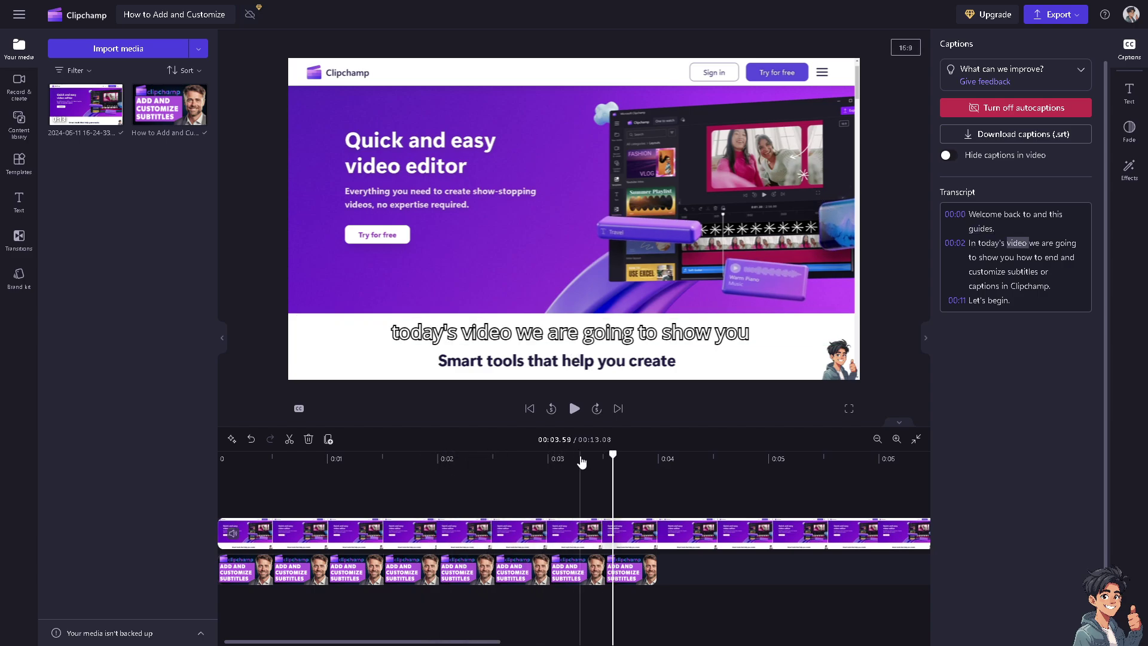
click(575, 409)
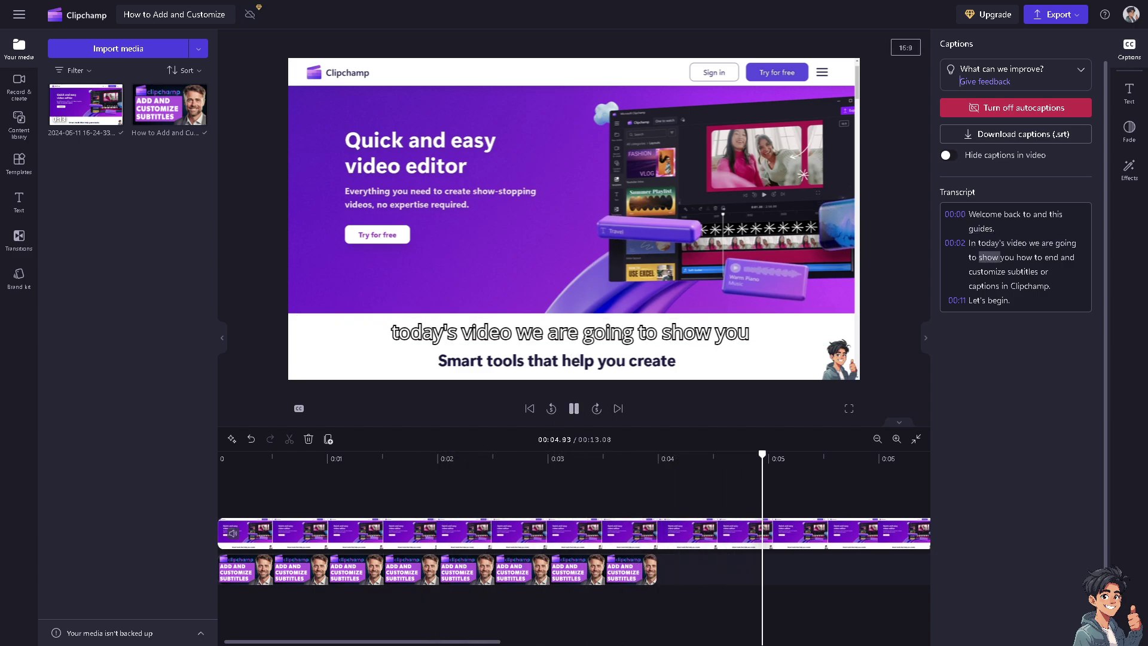